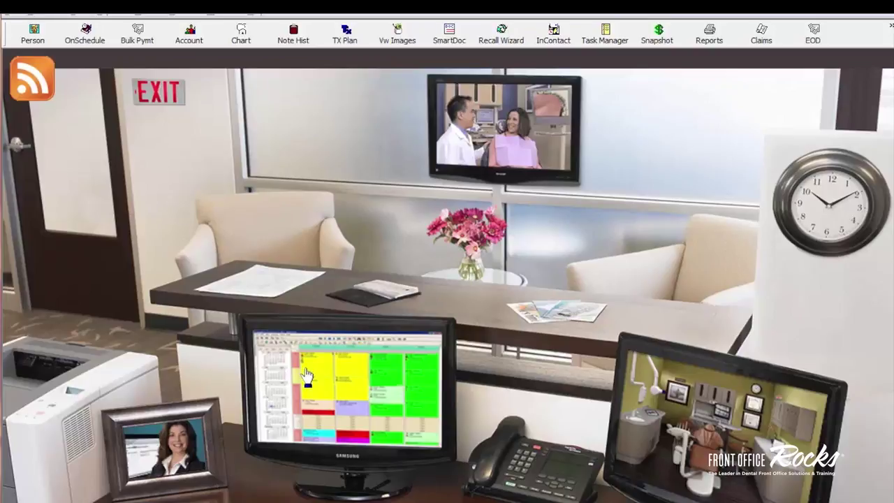
Show the Integrated Mode home screen and return to Practice Management Mode
left_click(231, 13)
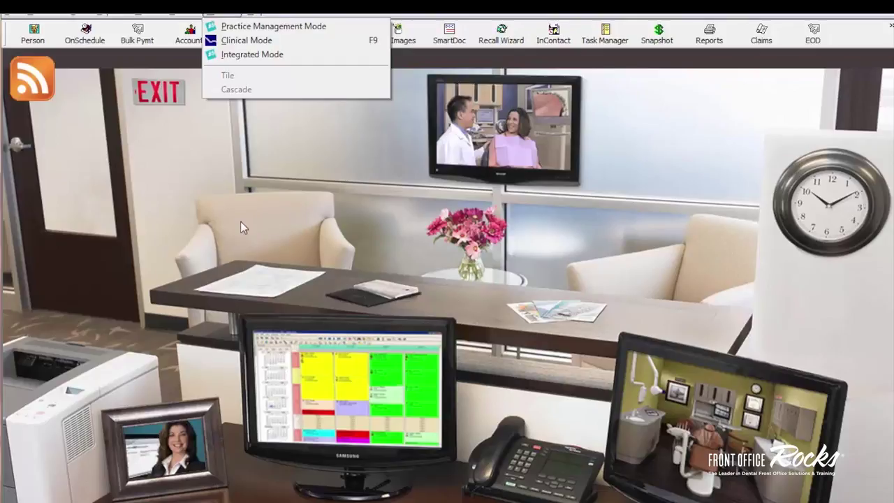
left_click(244, 56)
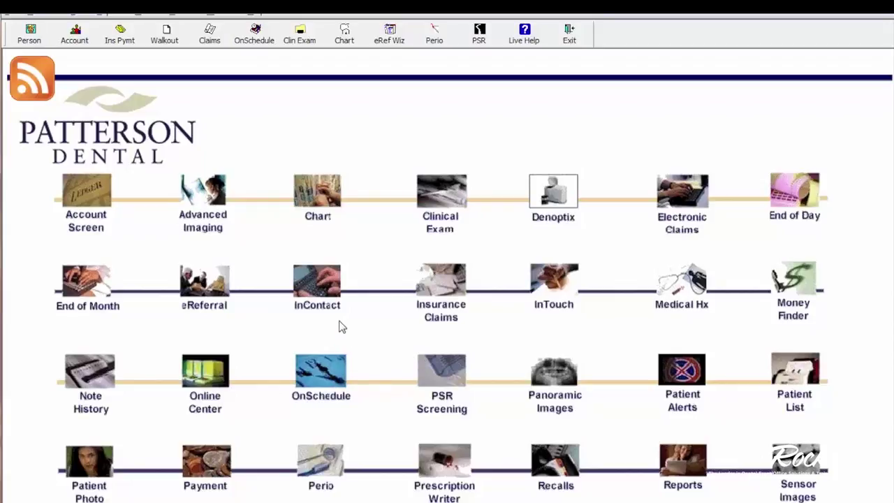
left_click(218, 16)
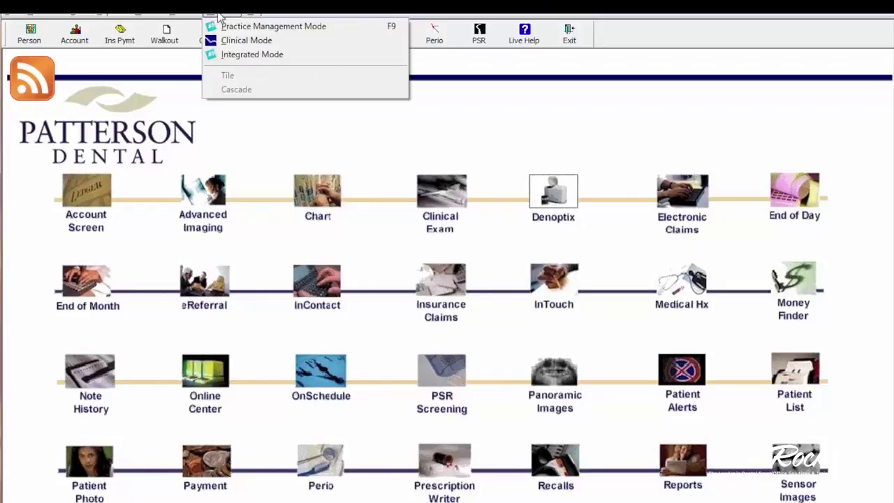
left_click(241, 26)
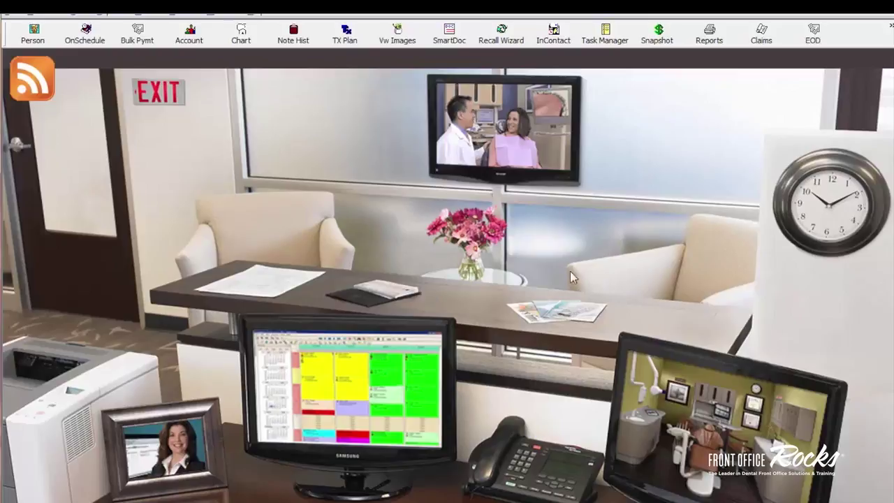
Visit the Clinical treatment room view and return to the front office, and look at the Time Clock window opened from the wall clock
left_click(686, 402)
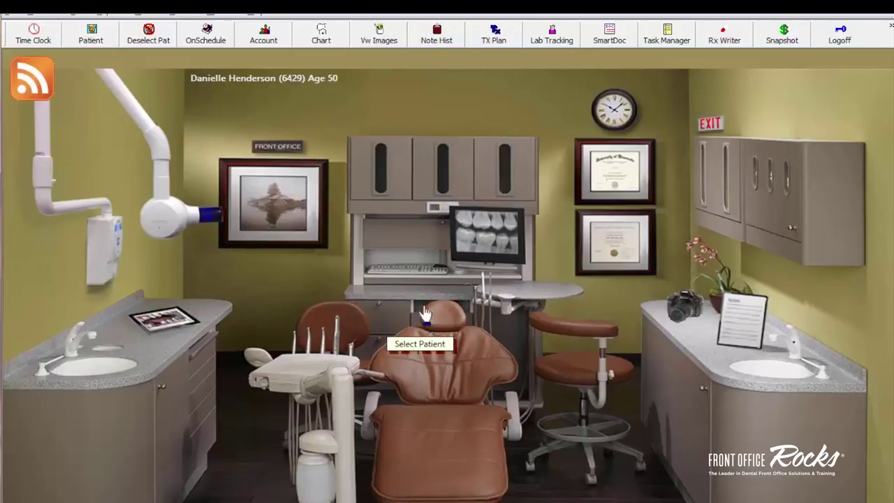
left_click(281, 145)
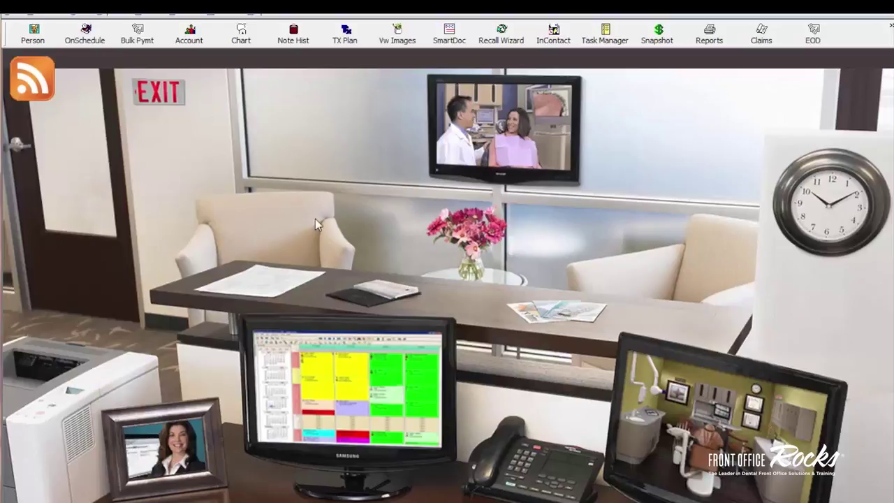
left_click(805, 214)
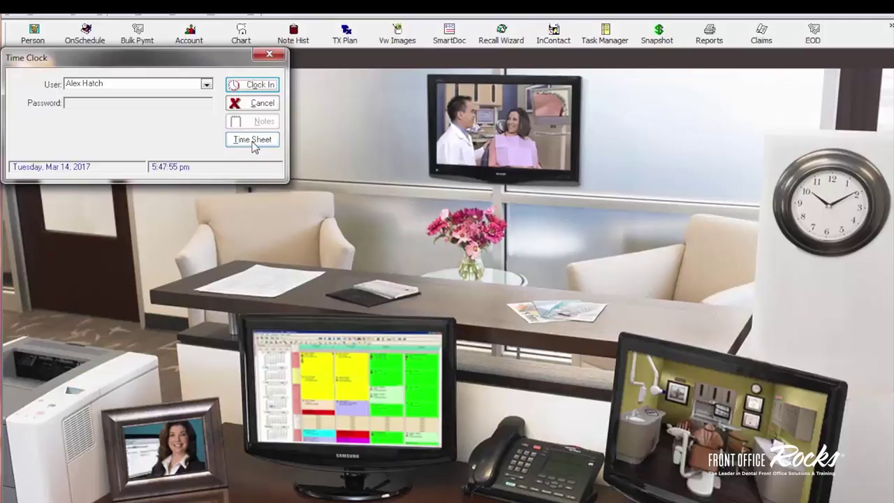
left_click(254, 87)
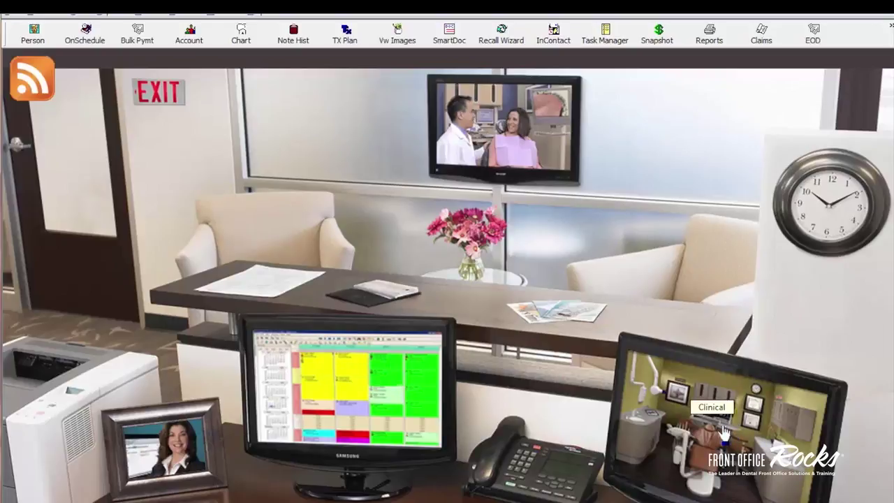
Open the report listing from the front office printer and review the My Favorites reports
left_click(75, 378)
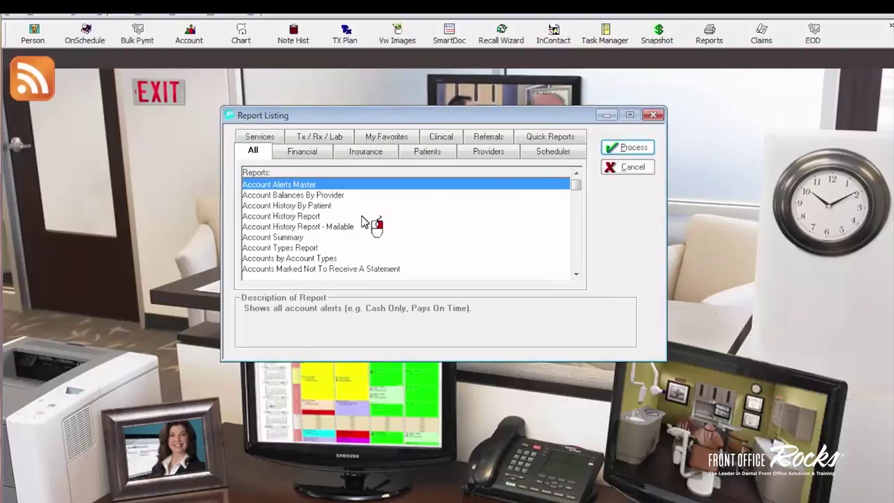
left_click(385, 140)
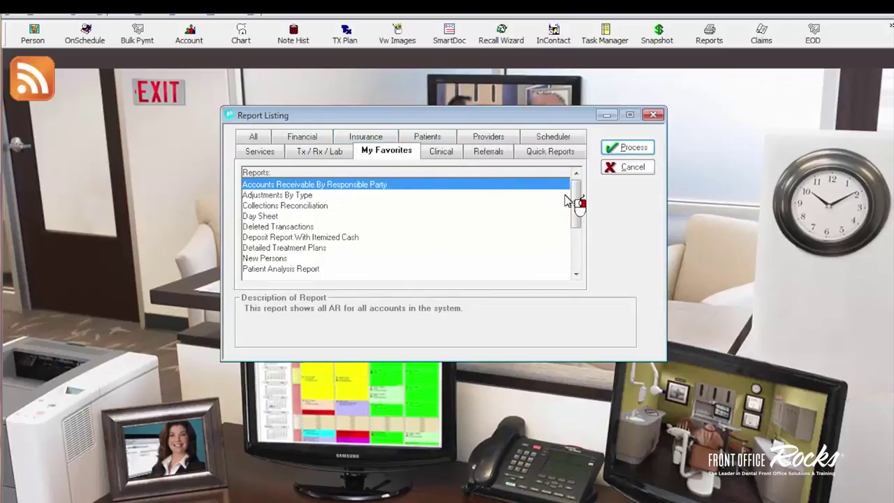
mouse_move(579, 208)
left_mouse_down()
mouse_move(579, 245)
mouse_move(581, 202)
left_mouse_up()
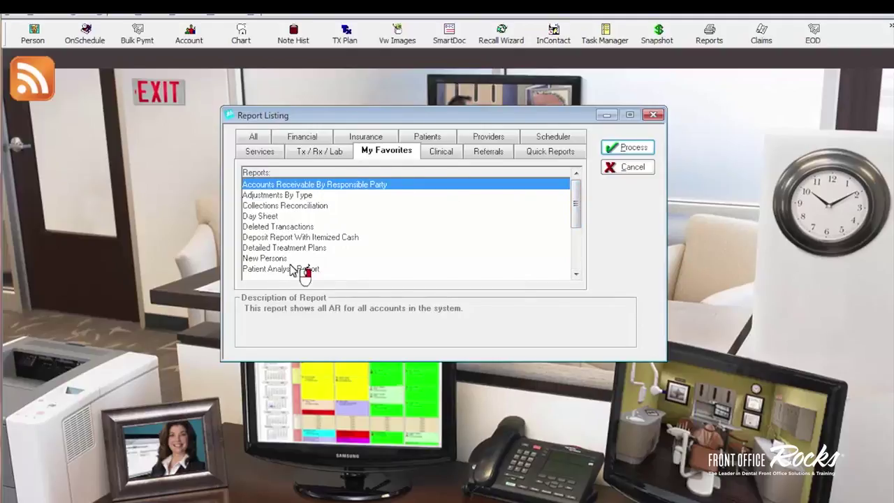
Check the favorites options for the Detailed Treatment Plans report, review the Quick Reports, and close the report listing
left_click(306, 151)
right_click(293, 184)
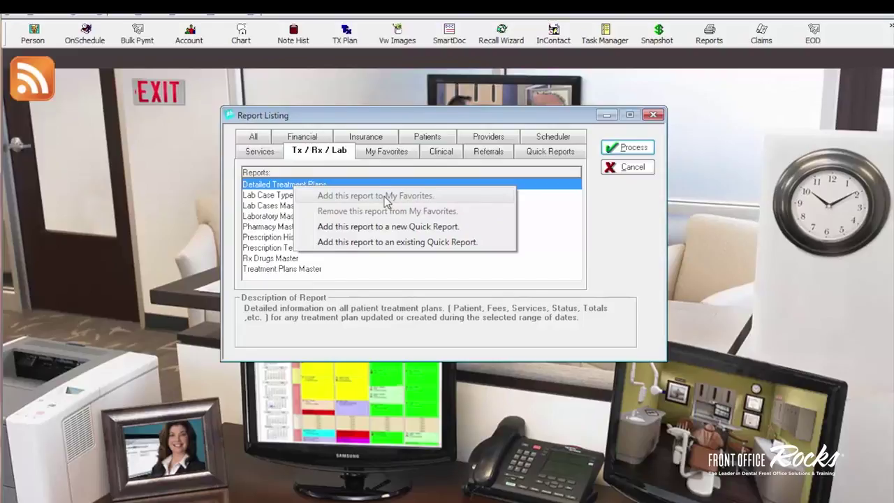
left_click(552, 154)
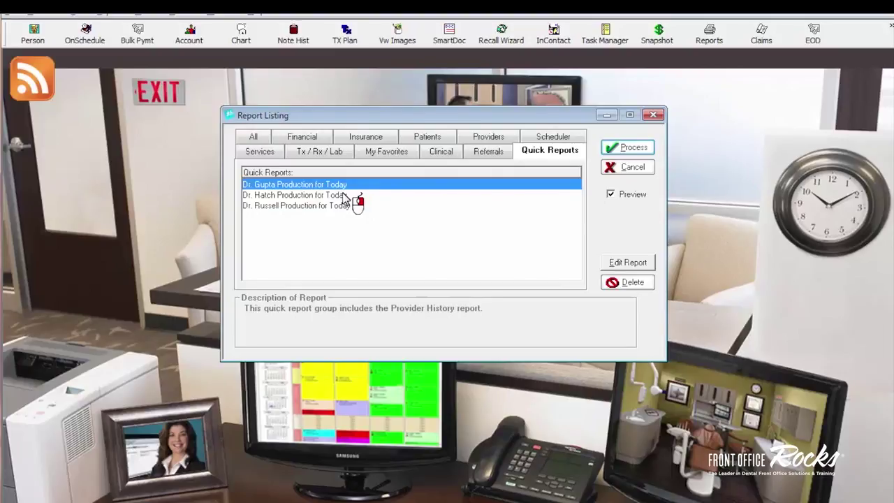
left_click(654, 115)
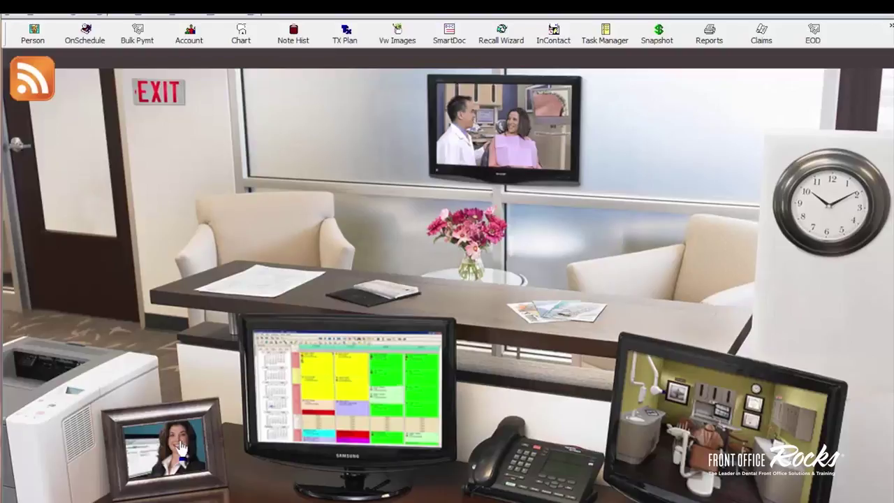
Open the support FAQ from the framed desk photo and look through its answers, and choose Live Help back in the front office
left_click(181, 447)
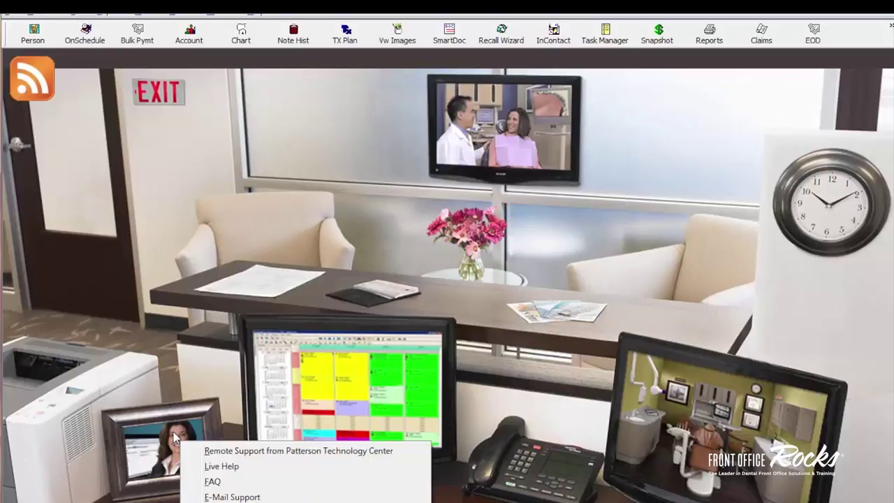
left_click(213, 482)
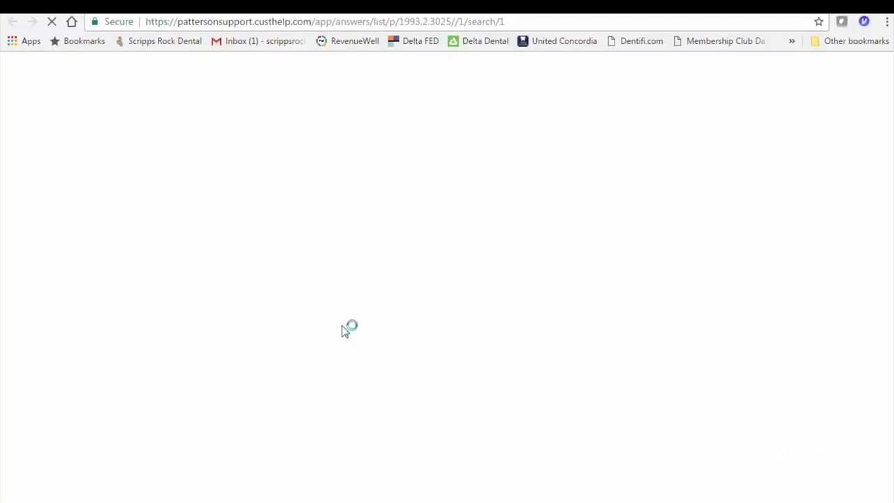
left_click(384, 272)
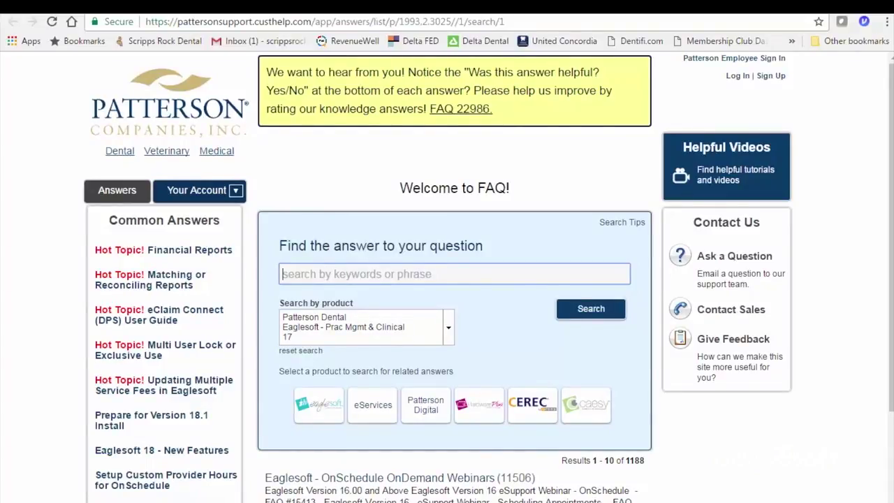
scroll(359, 489, "down", 3)
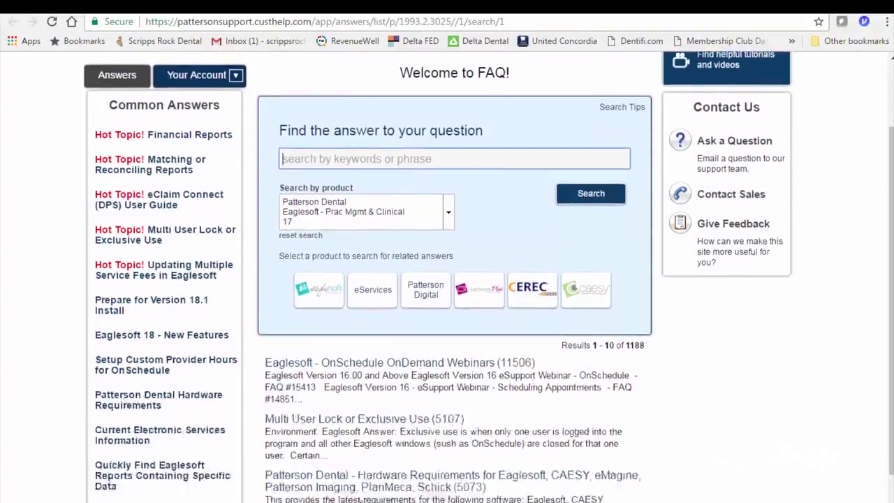
scroll(359, 499, "down", 1)
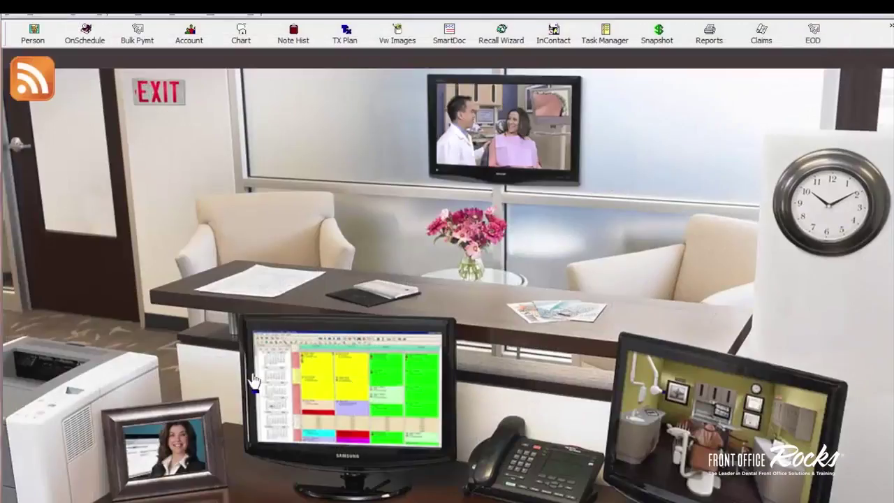
left_click(176, 443)
left_click(226, 465)
Open the full report listing from the front office printer and close it without processing a report
left_click(75, 363)
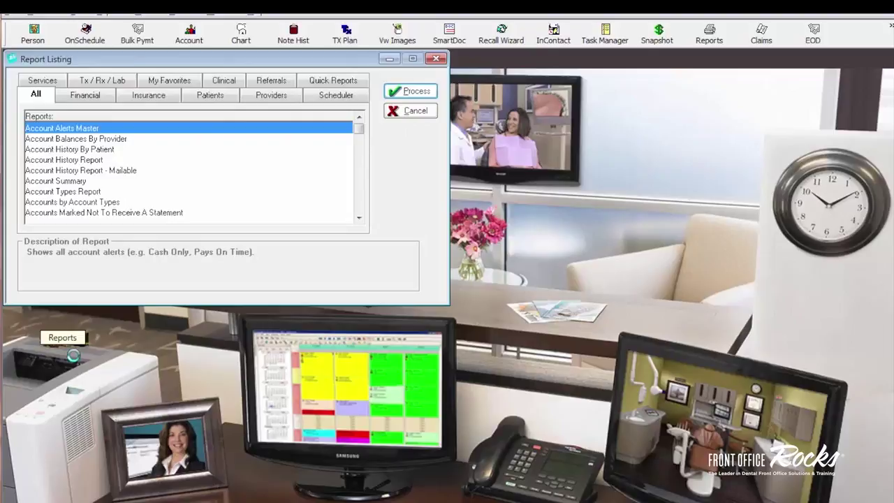
left_click(415, 111)
left_click(53, 373)
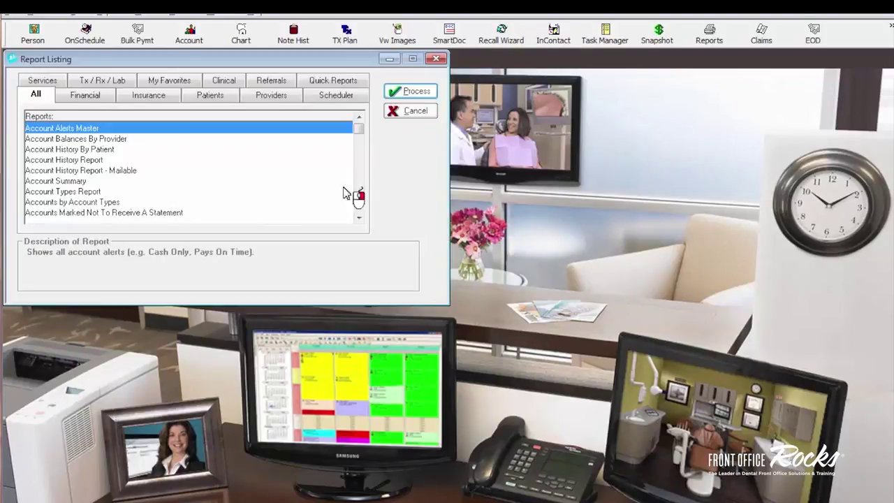
left_click(413, 111)
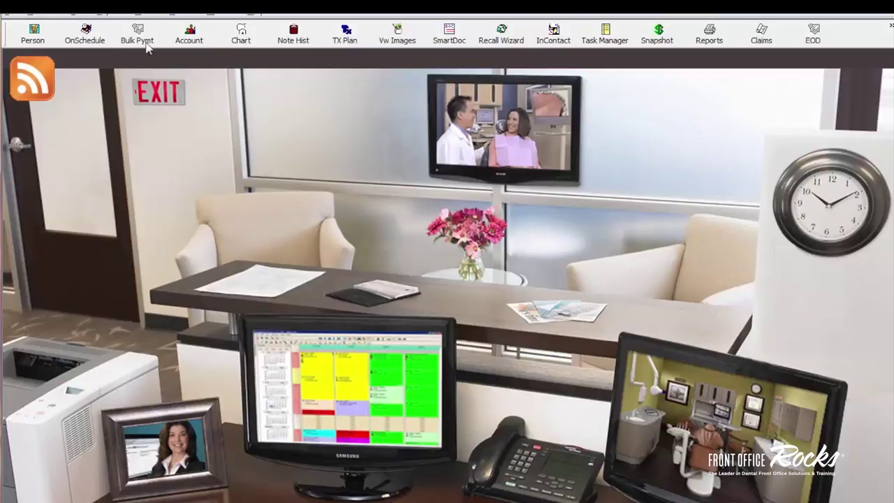
Open the report listing directly at My Favorites and close it without processing a report
left_click(109, 14)
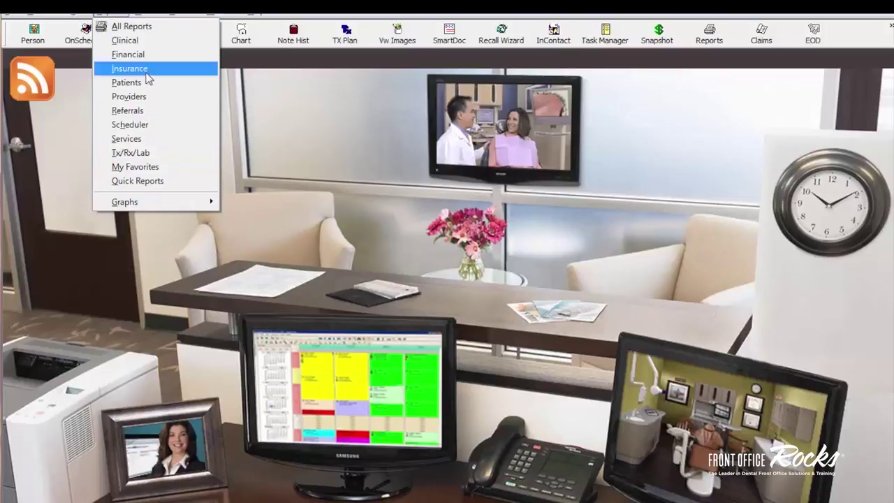
left_click(161, 169)
left_click(414, 111)
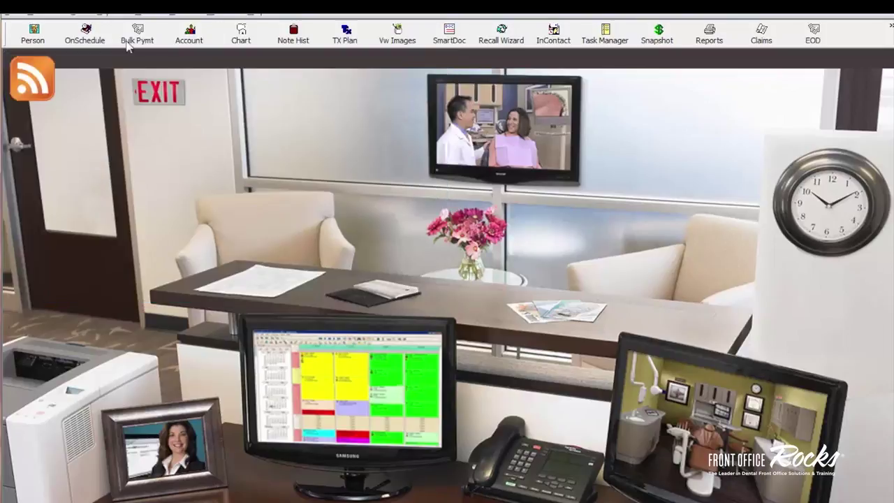
Restore the maximized Eaglesoft window, then move and enlarge it so its title and menu bar are fully visible on the desktop
left_click(97, 16)
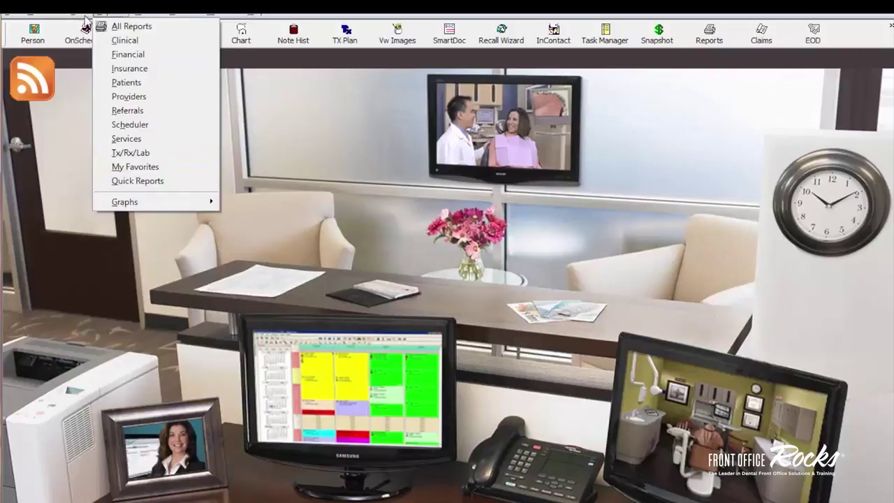
mouse_move(56, 18)
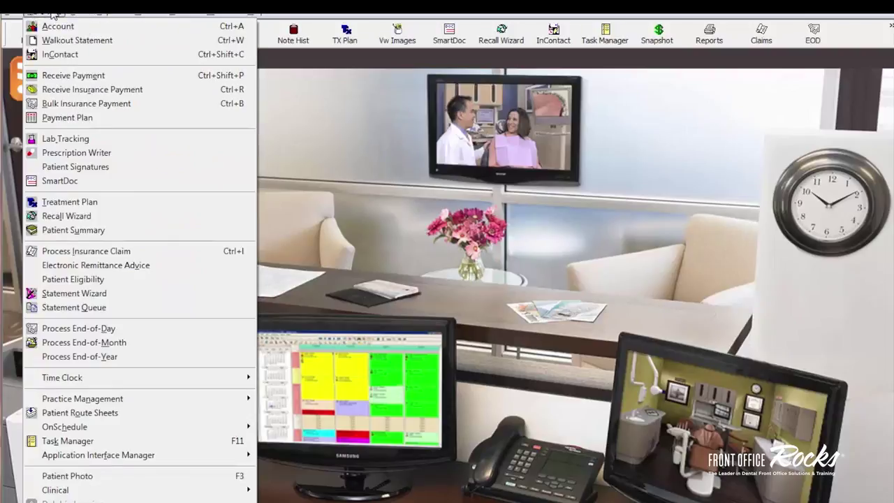
left_click(799, 14)
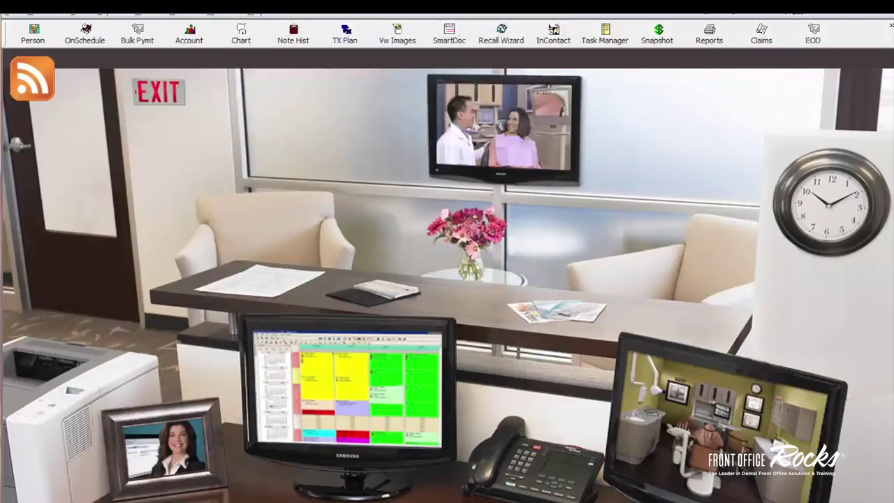
left_click_drag(209, 7, 405, 133)
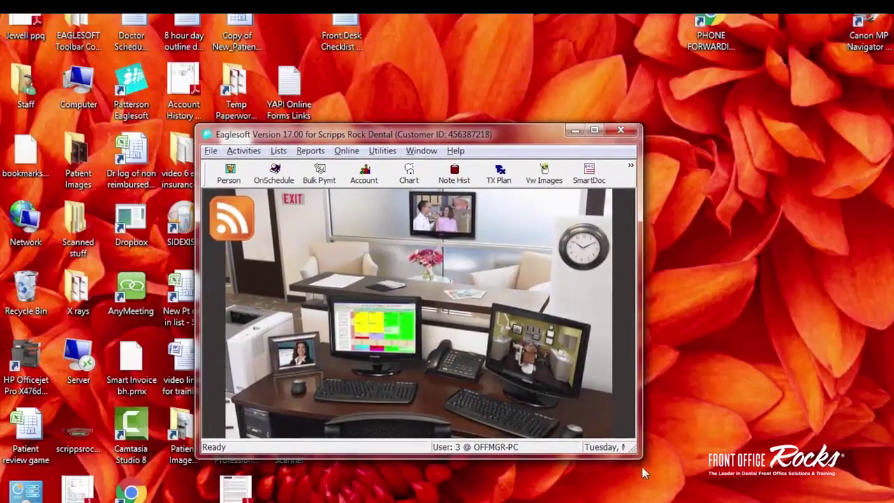
left_click_drag(641, 455, 811, 501)
left_click_drag(515, 137, 366, 37)
left_click_drag(662, 498, 826, 502)
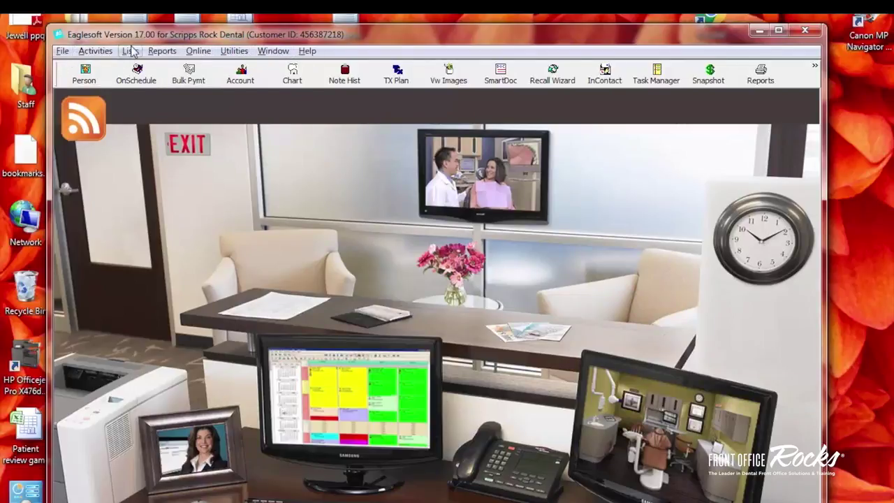
Open the Preferences, review the General settings, and exit without saving changes
left_click(62, 52)
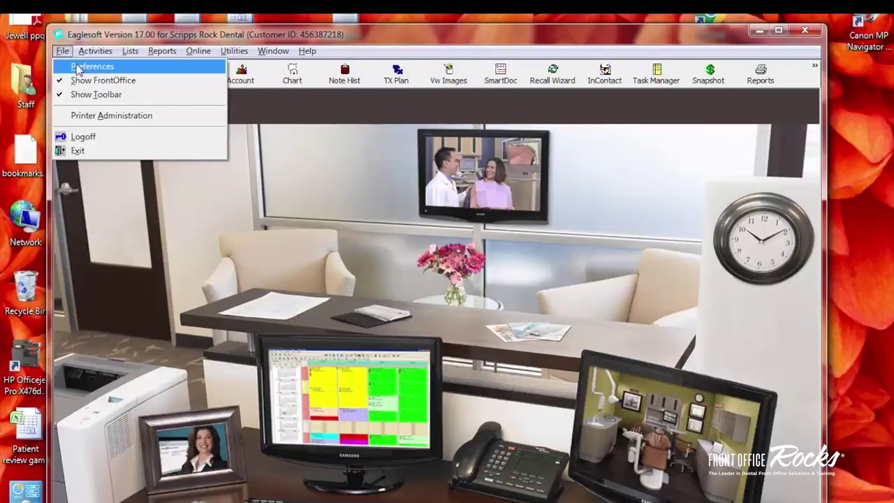
left_click(77, 67)
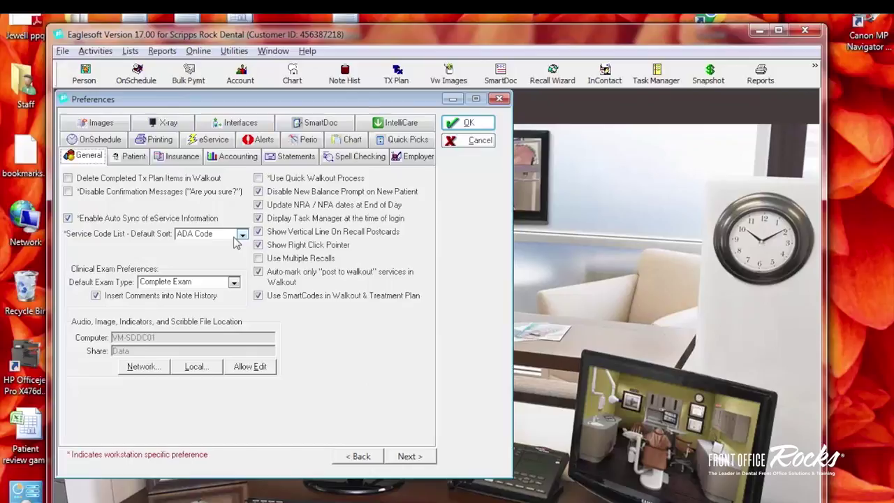
left_click(466, 146)
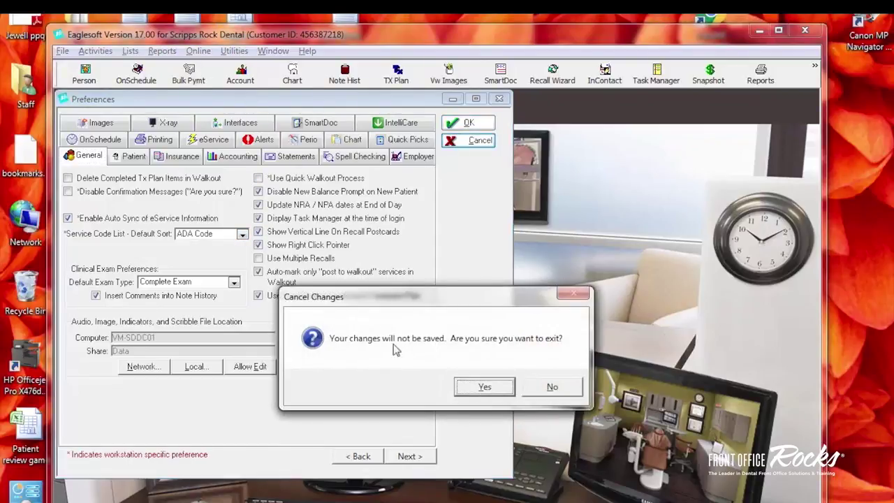
left_click(483, 391)
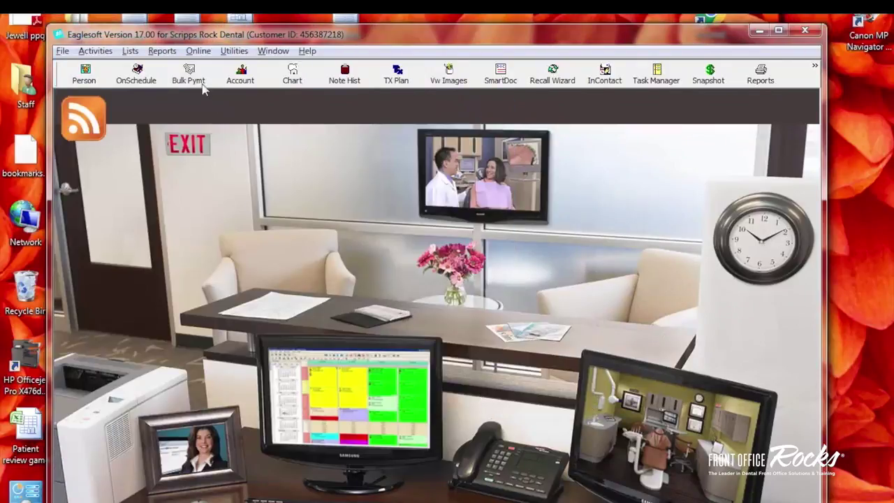
Look over the available activities and setup lists, and open the Lab Case Types list and close it without changes
left_click(103, 52)
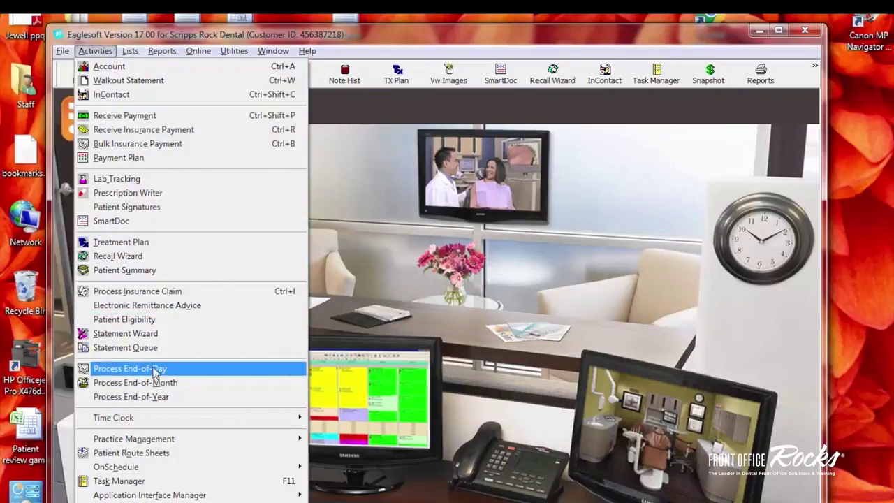
mouse_move(130, 53)
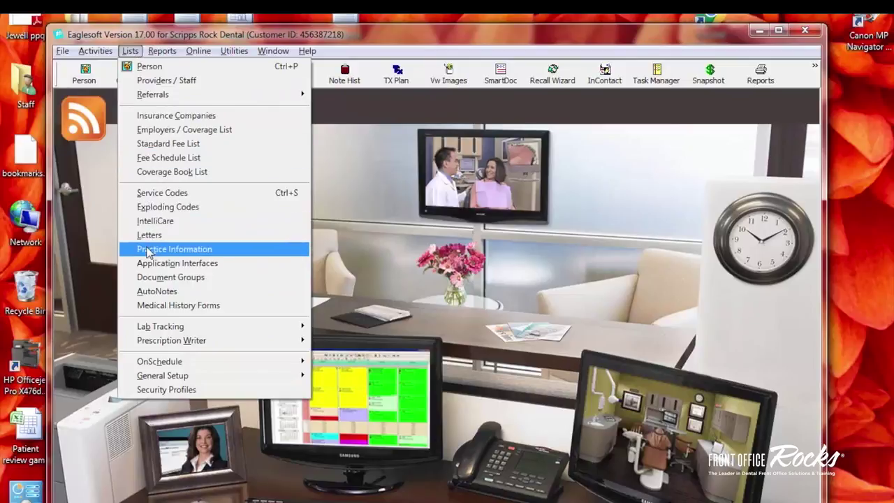
mouse_move(175, 326)
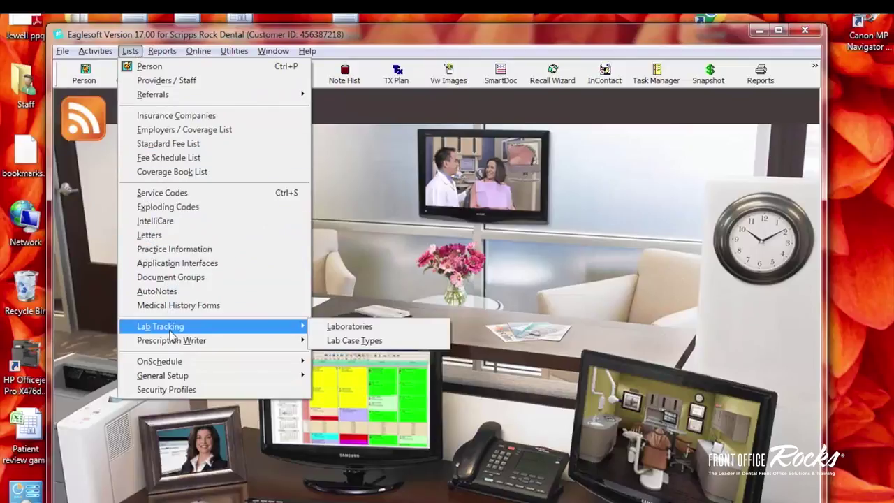
left_click(350, 341)
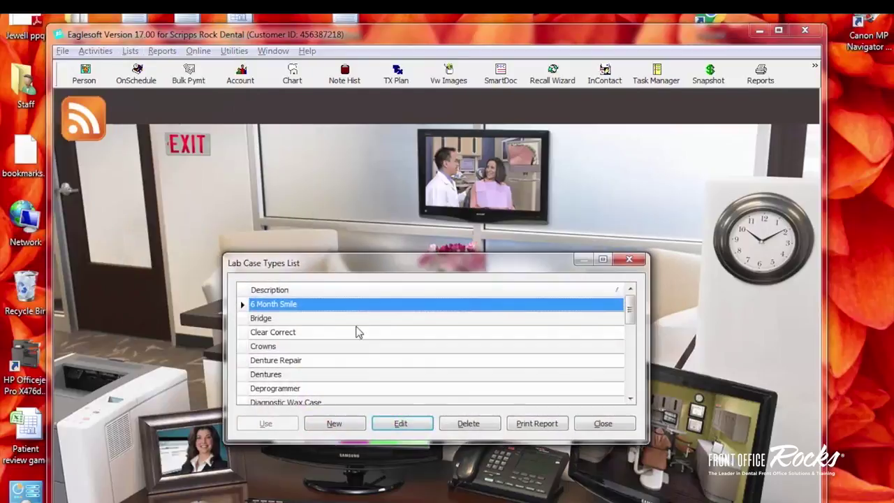
mouse_move(630, 311)
left_mouse_down()
mouse_move(632, 367)
mouse_move(632, 300)
left_mouse_up()
left_click(629, 260)
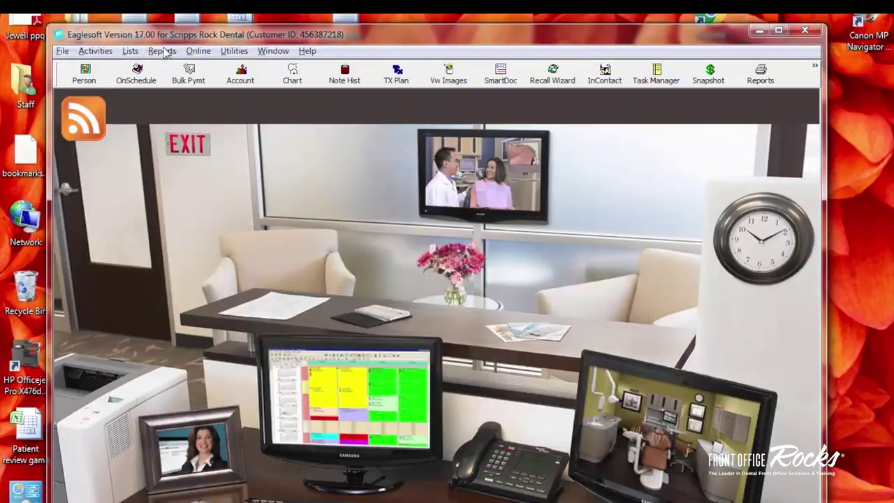
Look through the OnSchedule and other setup lists, and open the Exploding Code List and close it without changes
left_click(131, 51)
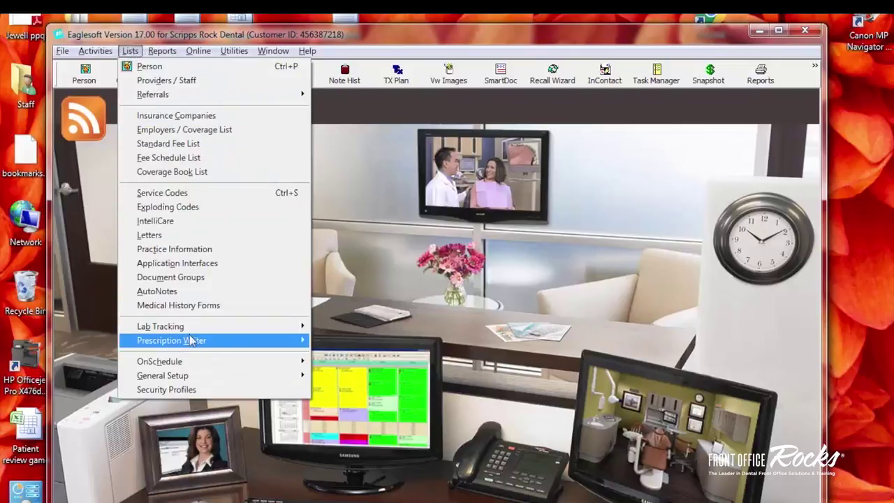
mouse_move(202, 367)
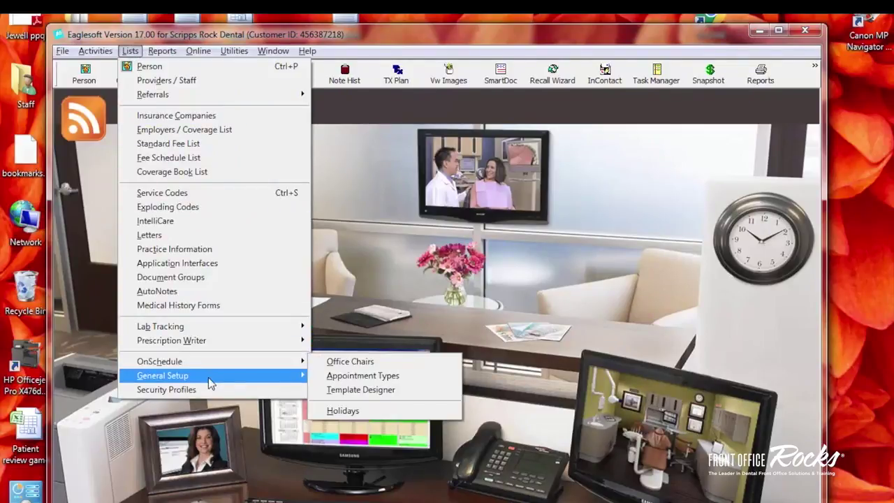
mouse_move(210, 381)
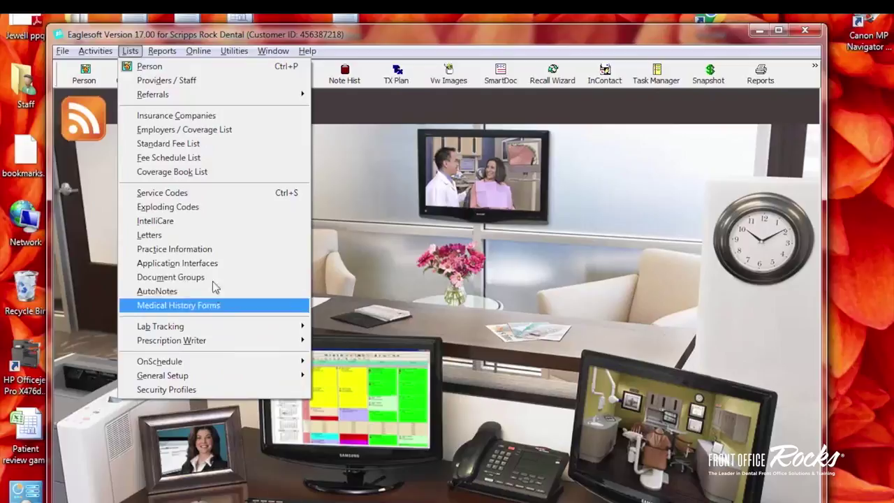
left_click(211, 208)
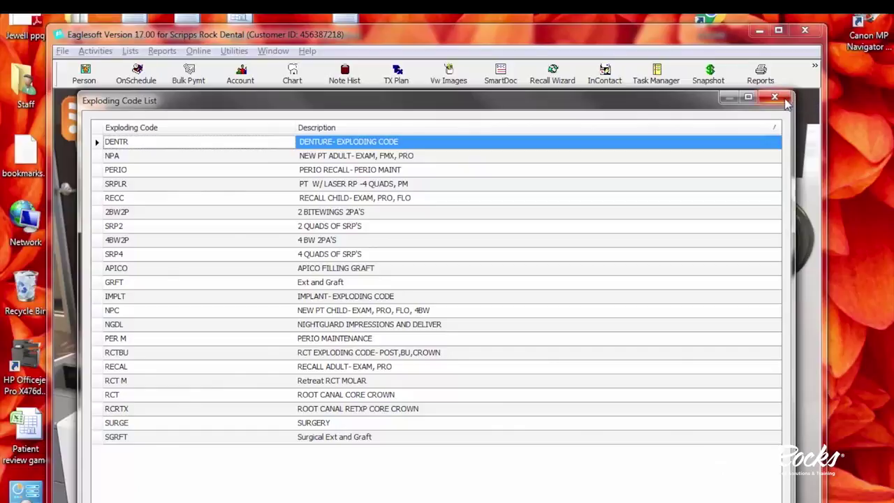
left_click(748, 97)
key("Escape")
Review the available lists and activities, and open the Task Manager and close it without adding a task
left_click(130, 50)
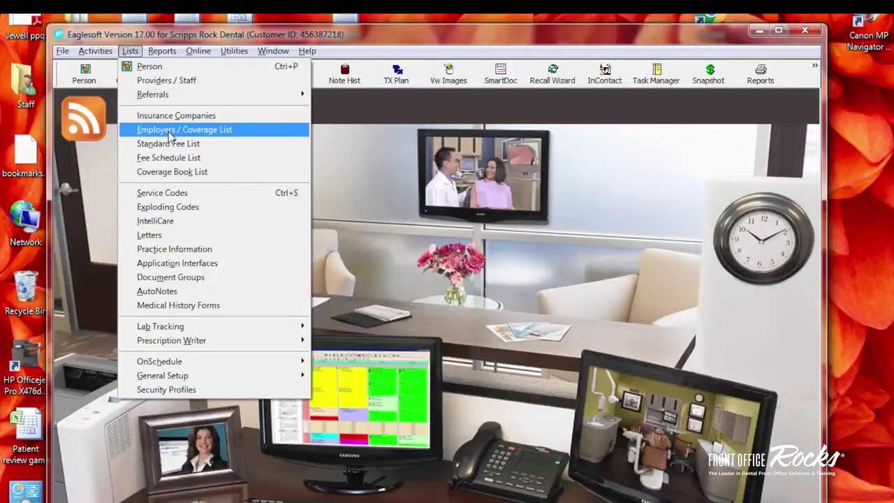
mouse_move(173, 100)
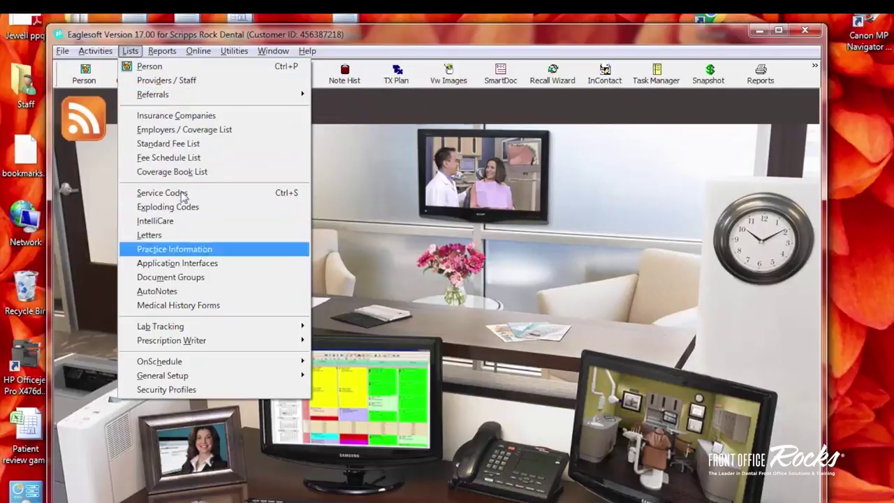
mouse_move(105, 53)
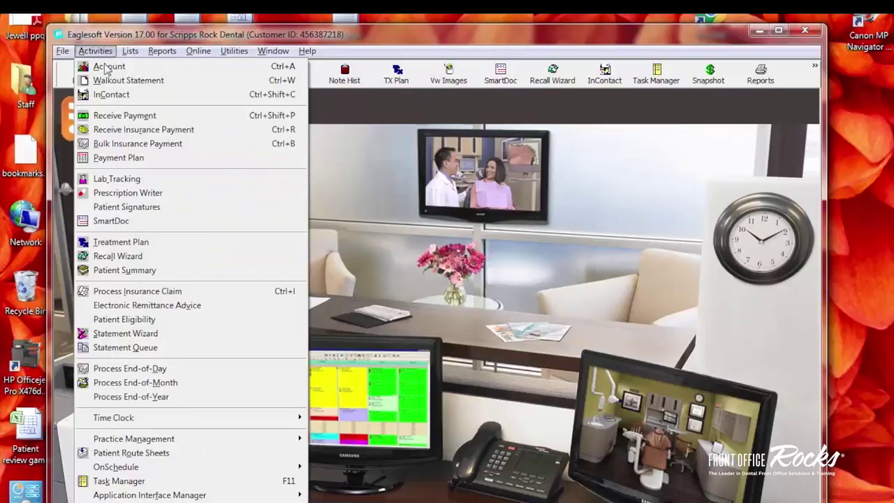
mouse_move(174, 495)
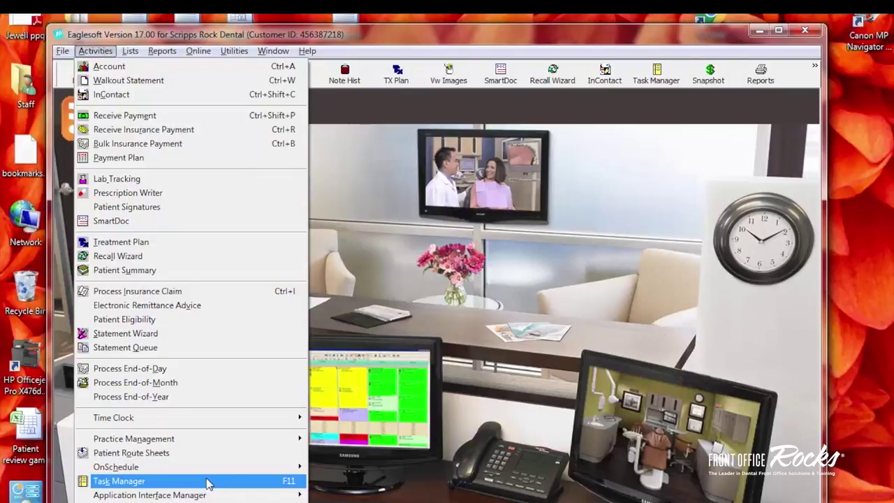
left_click(657, 77)
left_click(657, 77)
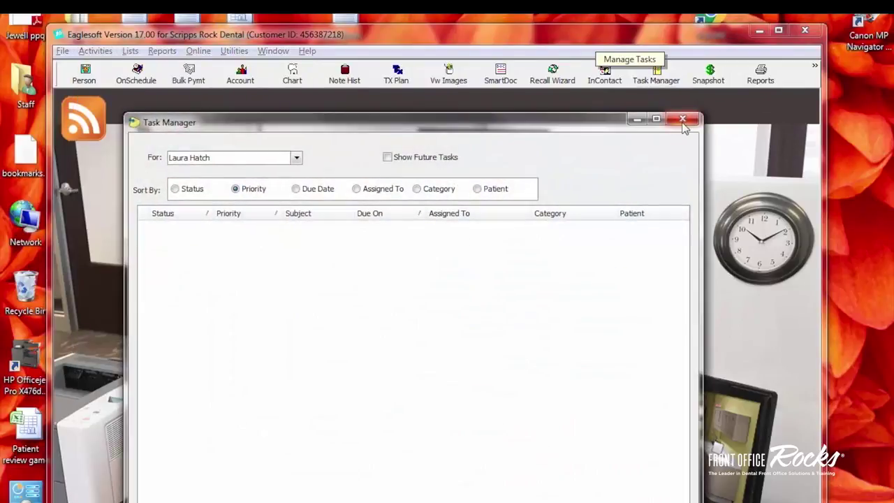
left_click(684, 120)
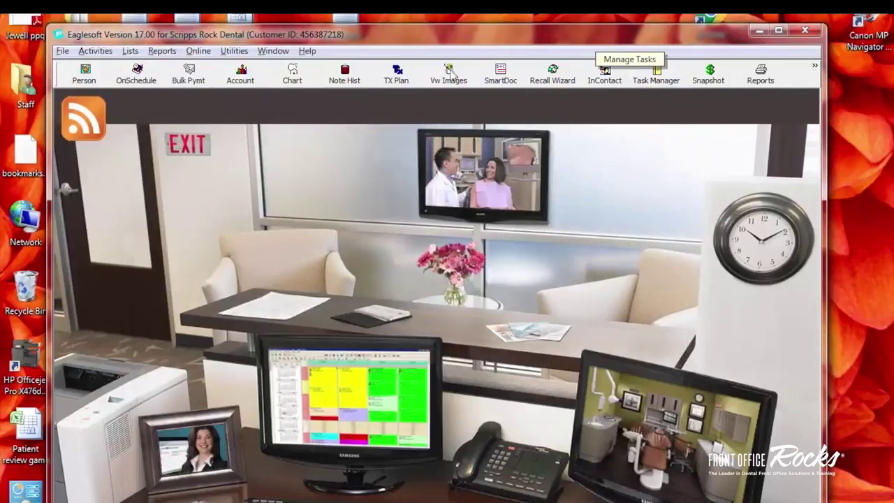
Review the online services, utilities, window modes and help options without opening any of them
left_click(199, 52)
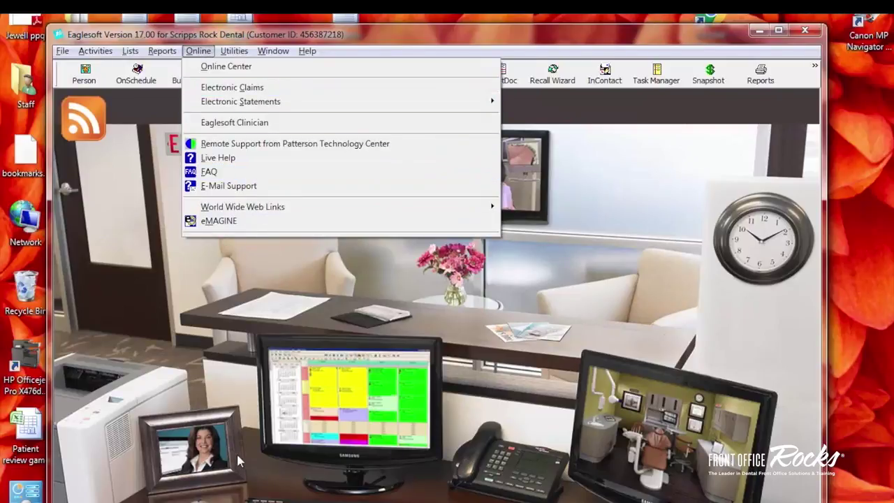
left_click(241, 54)
left_click(235, 52)
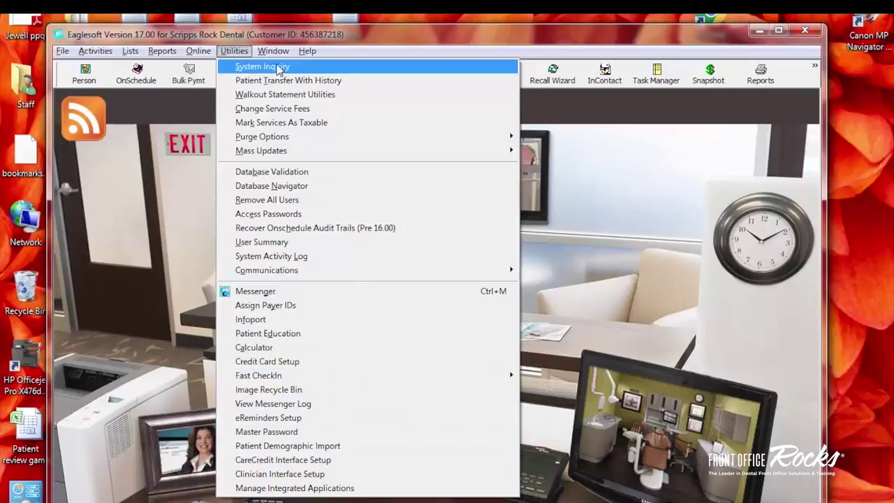
mouse_move(271, 52)
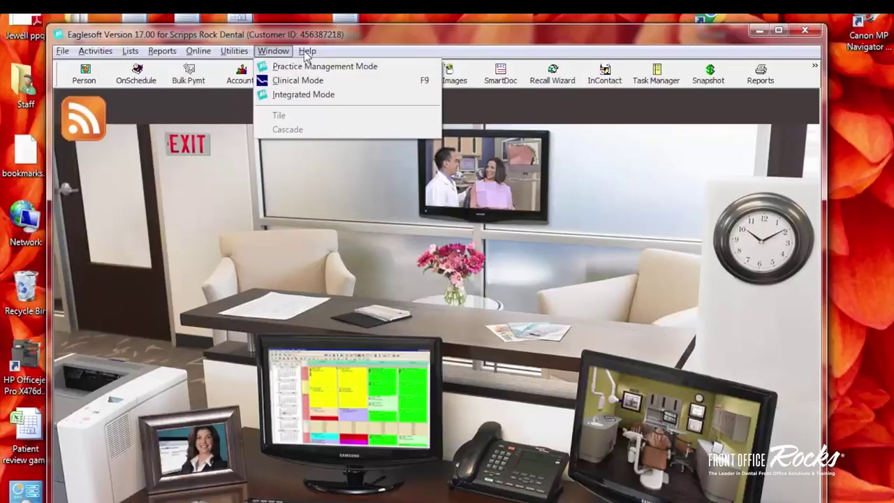
mouse_move(310, 53)
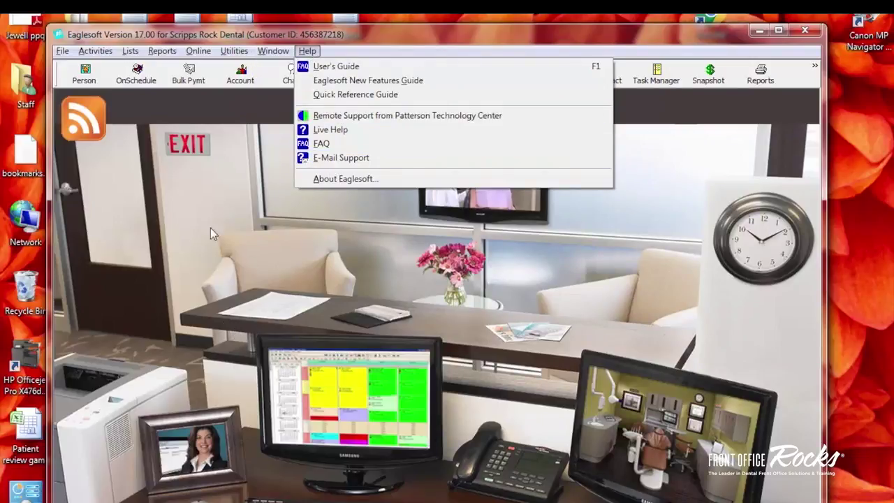
left_click(353, 44)
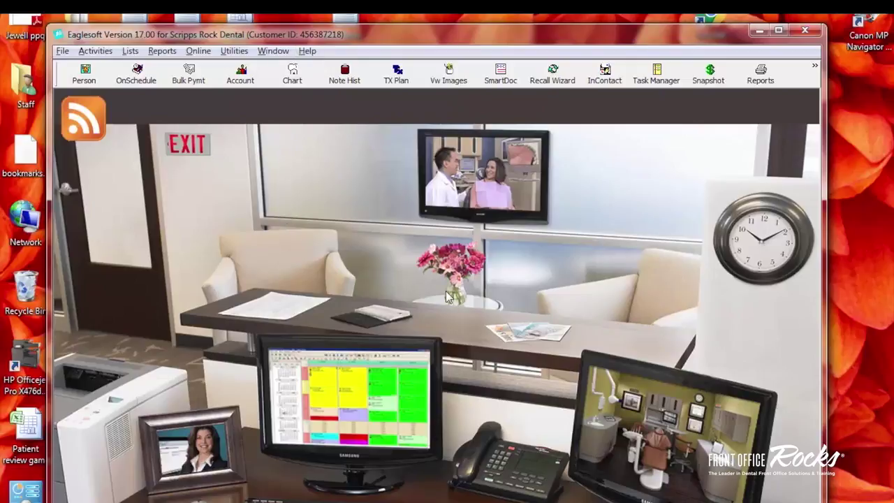
Log off the current provider, log back on by entering the provider's password, and dismiss the task notice
left_click(815, 67)
left_click(760, 98)
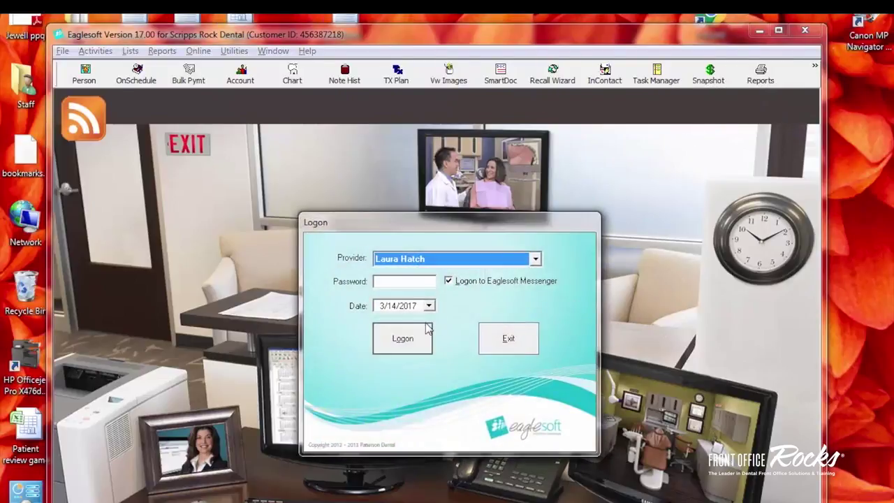
left_click(412, 280)
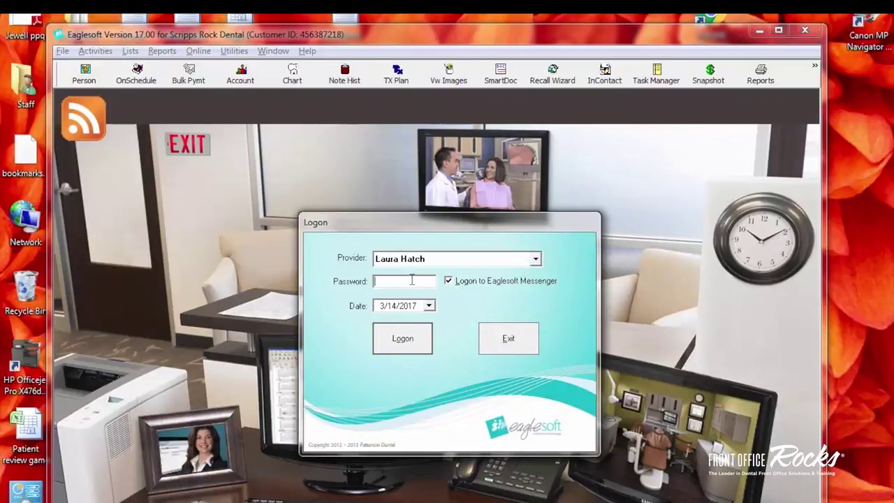
type("**")
key("Return")
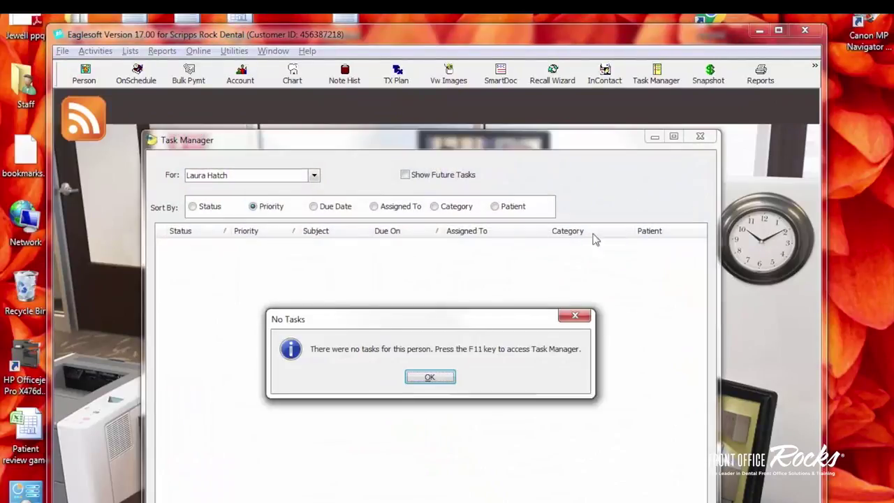
left_click(431, 376)
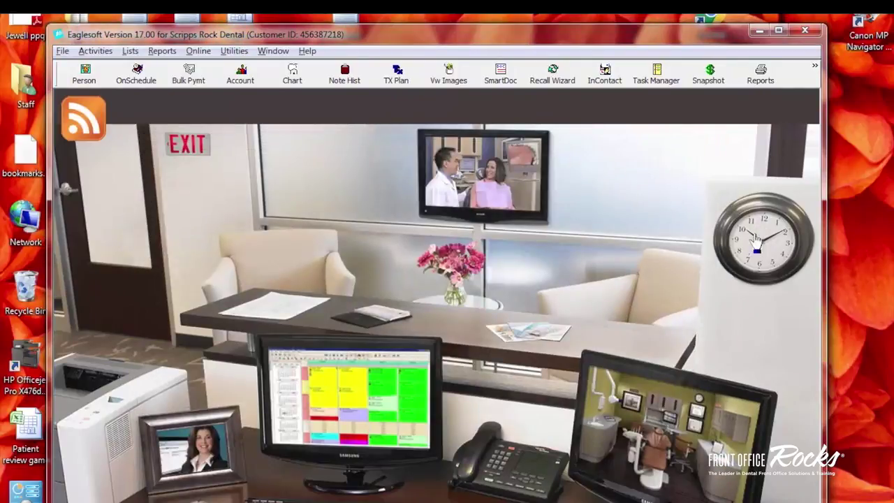